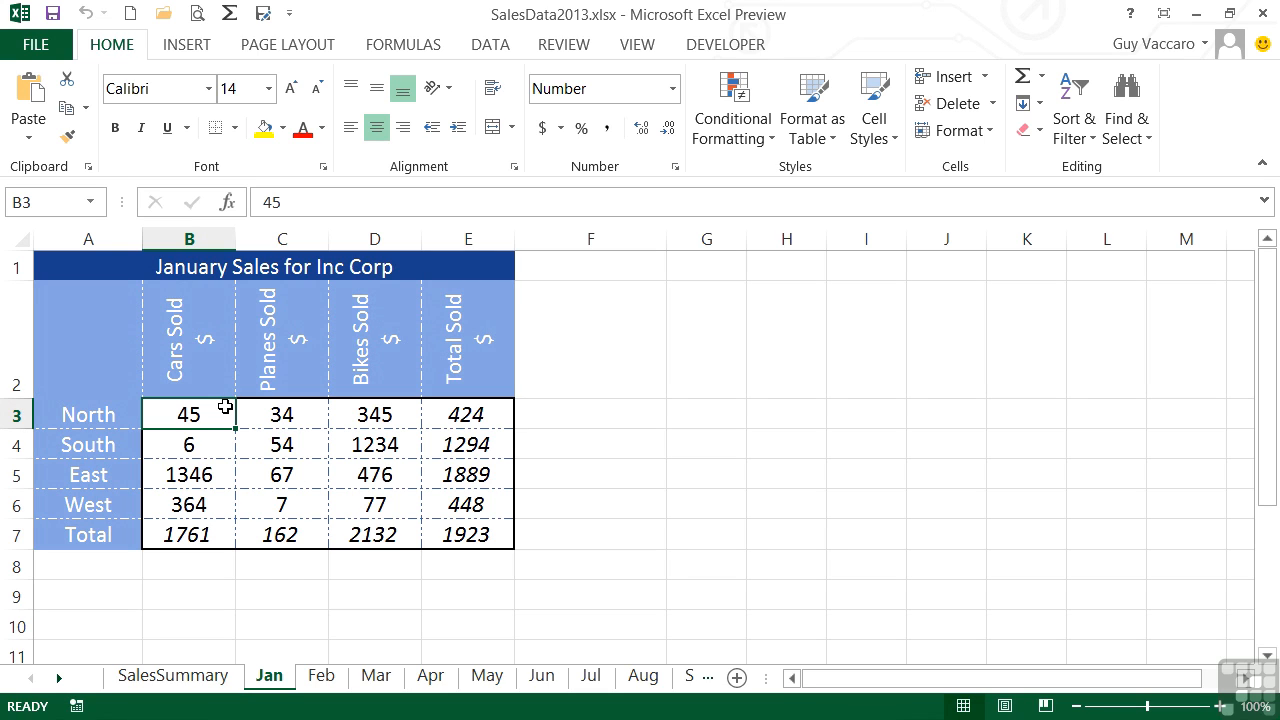
Step: Start a Greater Than highlight rule on North's Cars Sold cell B3 with 50 as the threshold
left_click(775, 144)
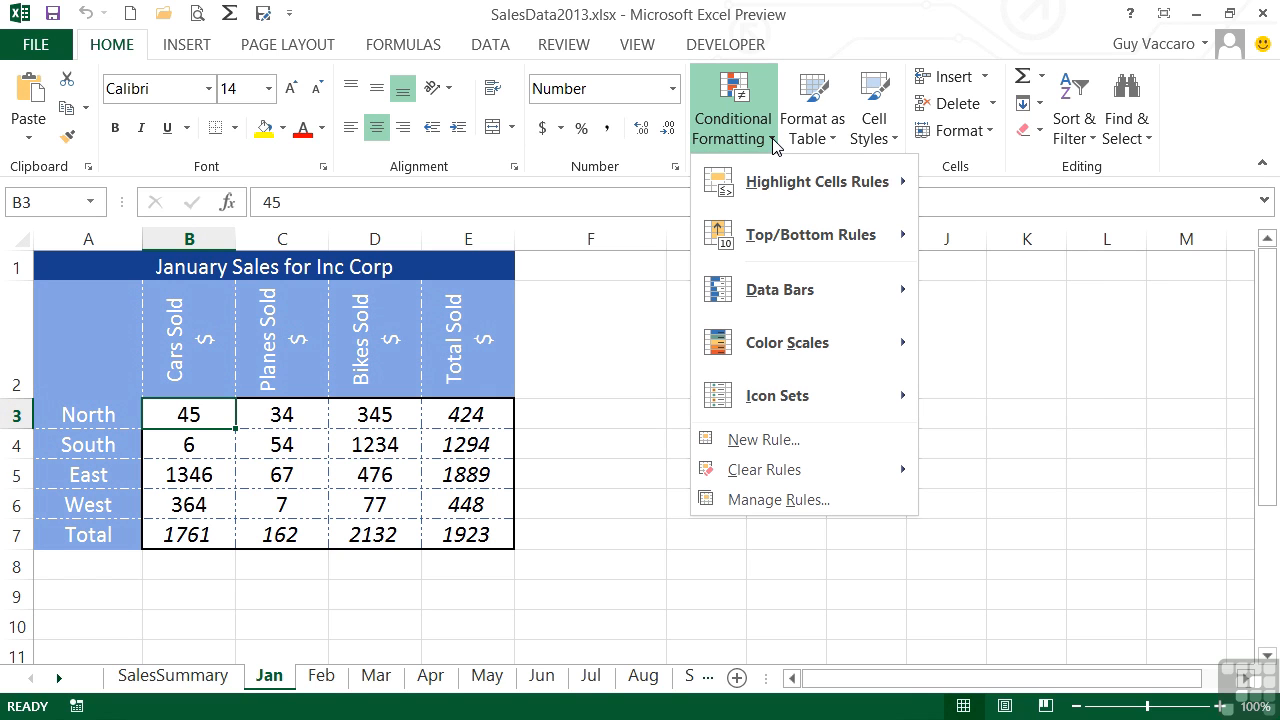
mouse_move(784, 198)
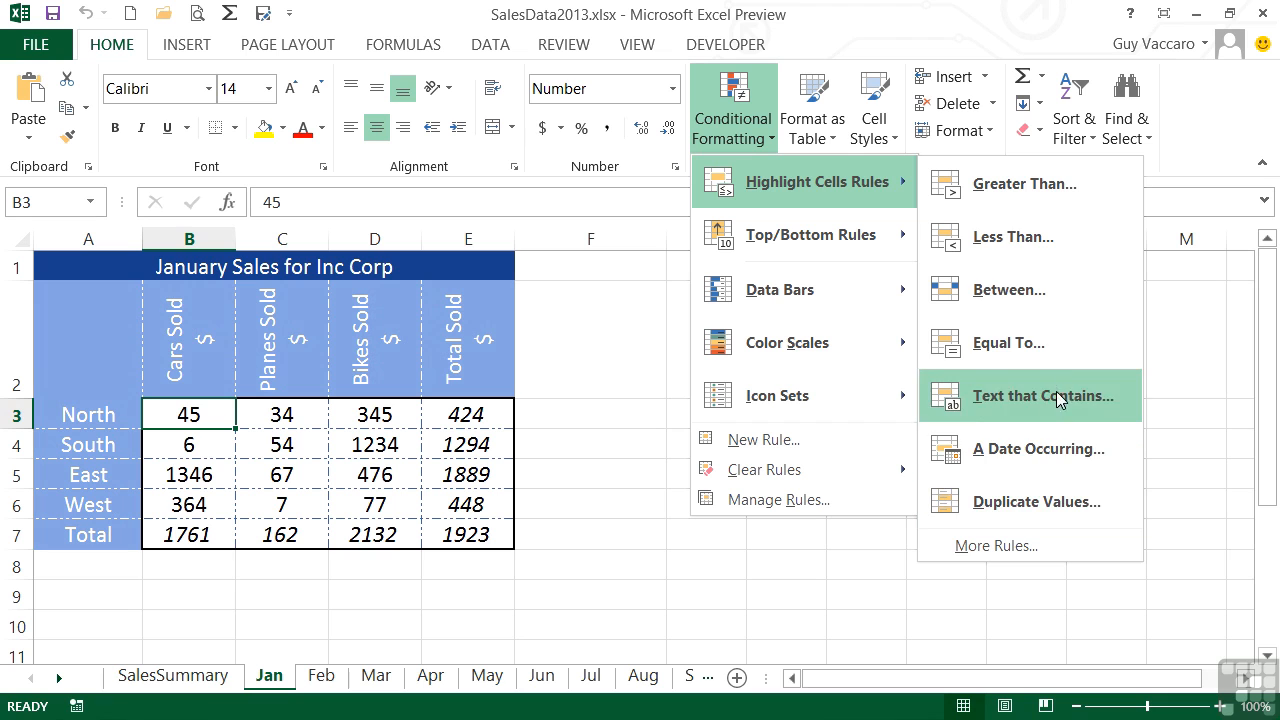
left_click(1043, 186)
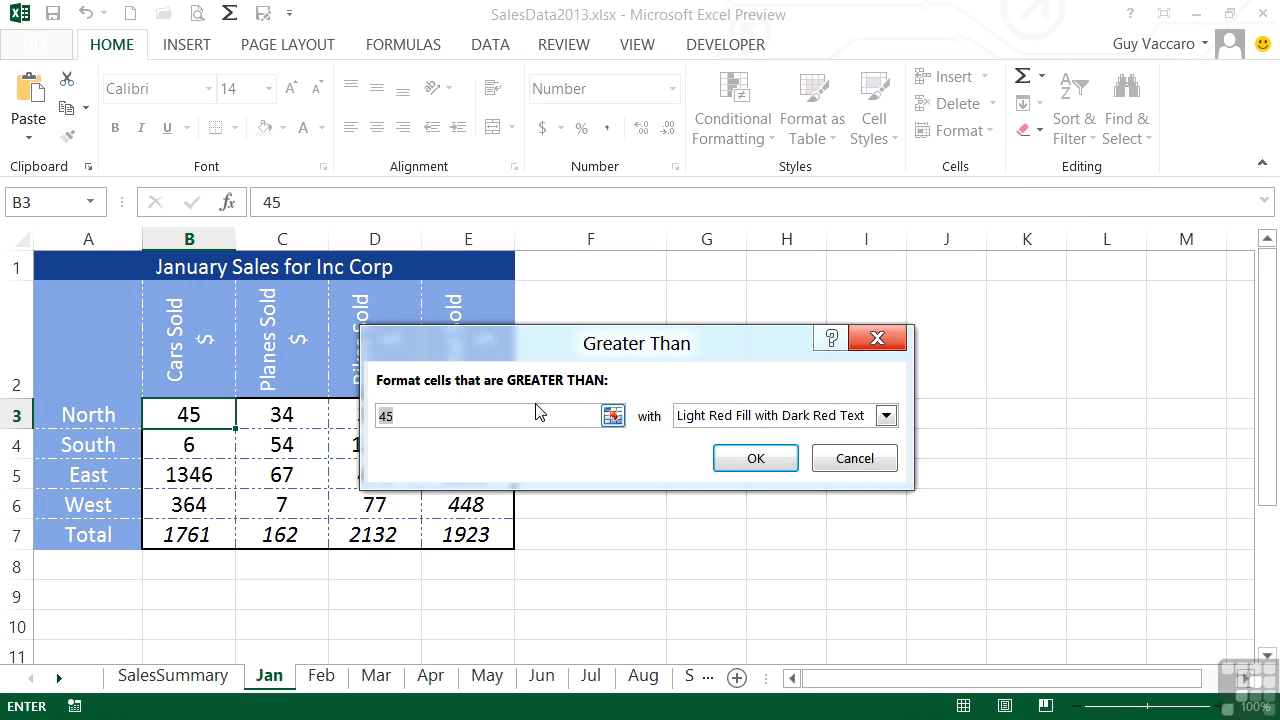
left_click_drag(423, 419, 380, 417)
type("5")
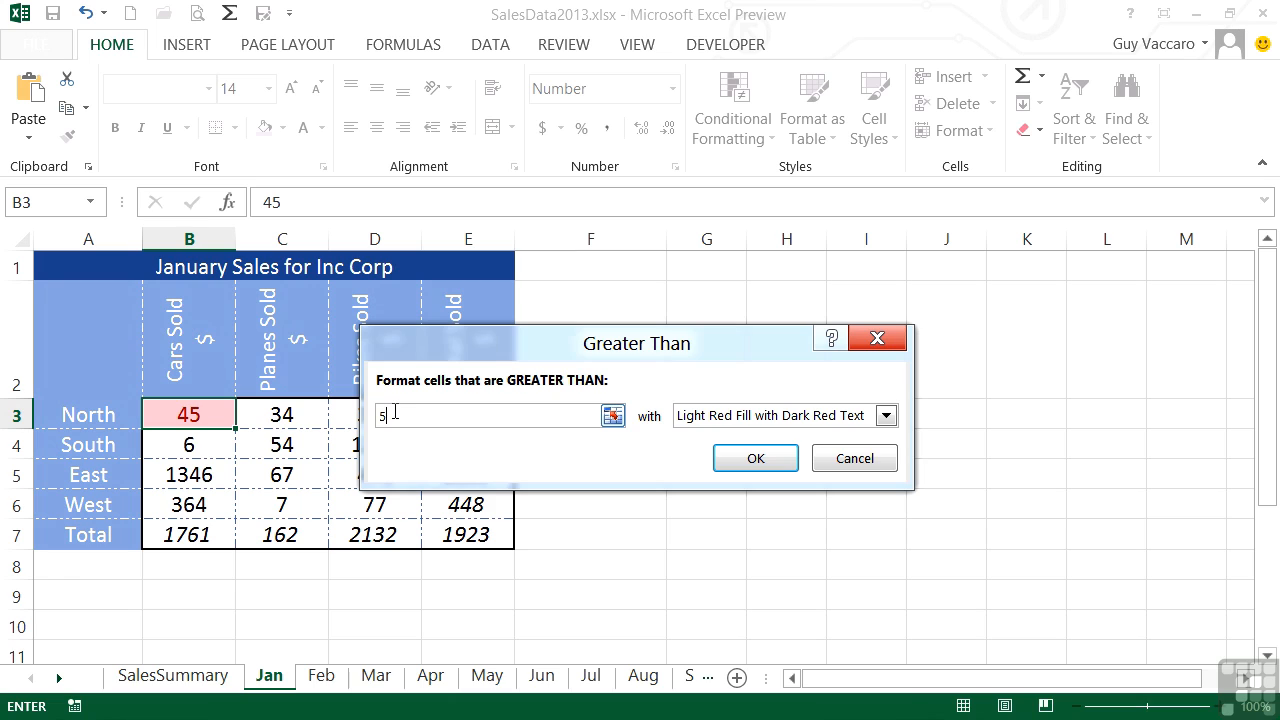
type("0")
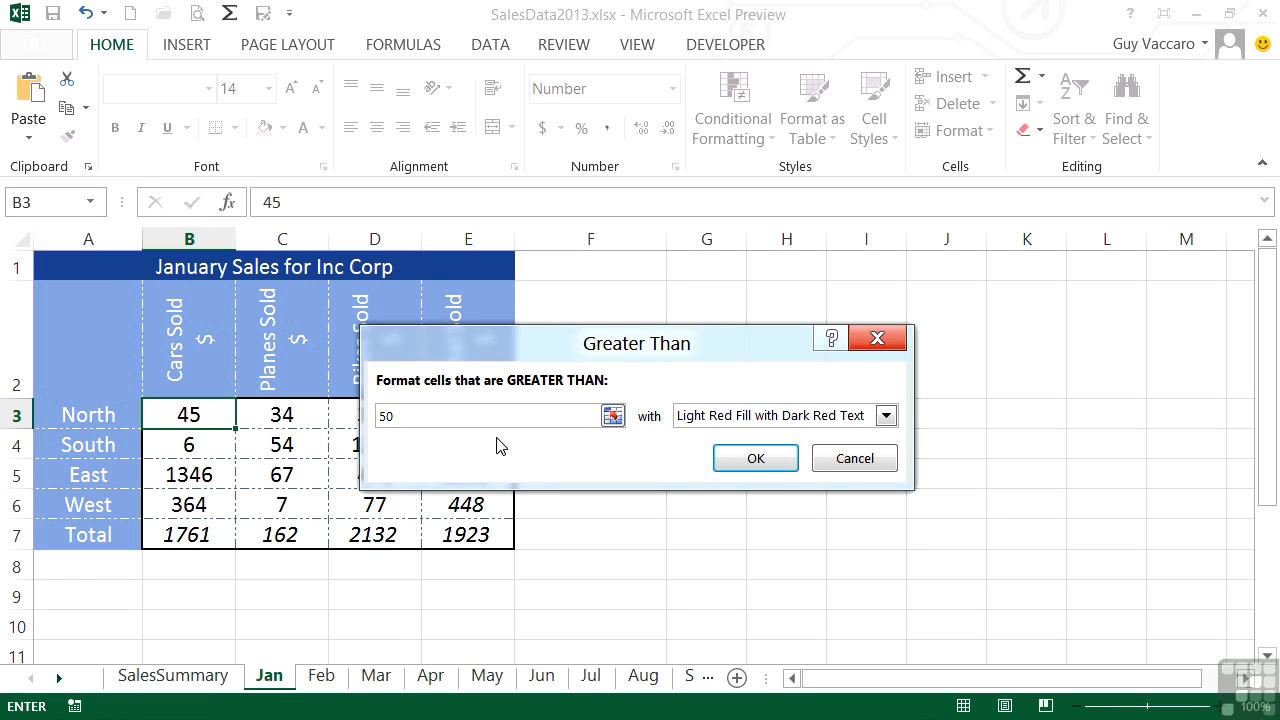
Step: Choose a custom format for the Greater Than rule with bold text in standard red
left_click(886, 416)
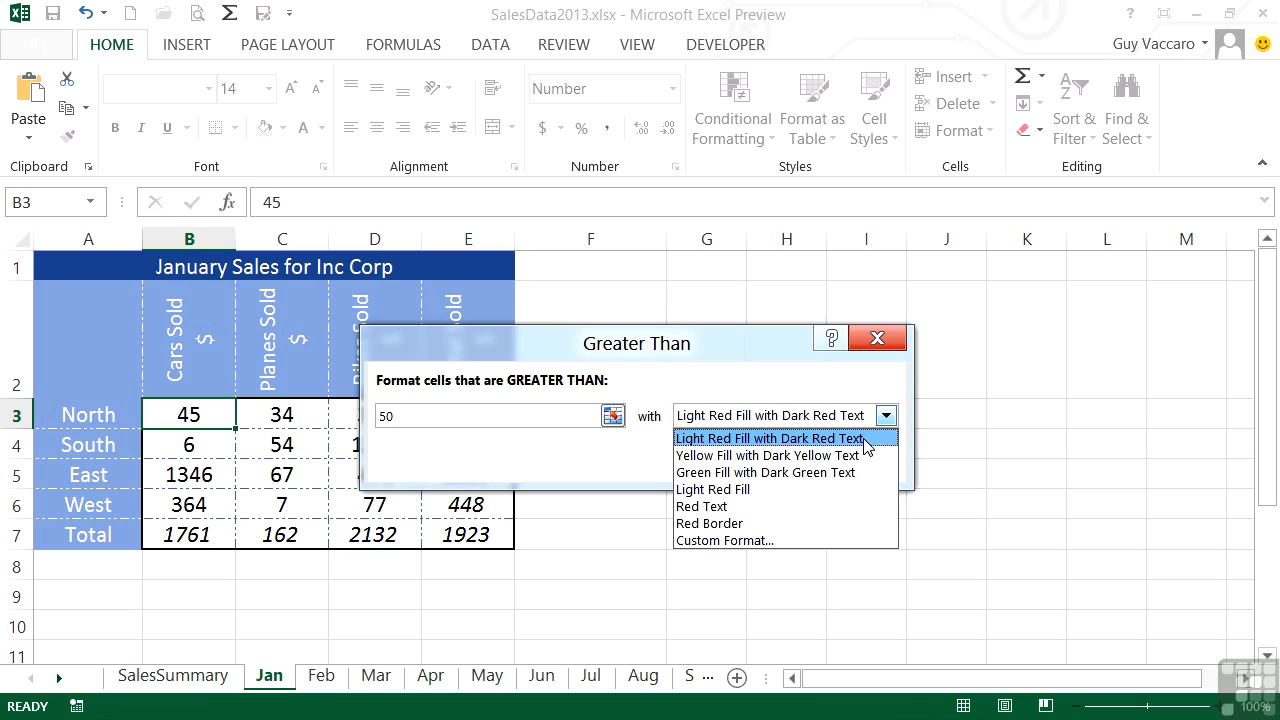
left_click(766, 541)
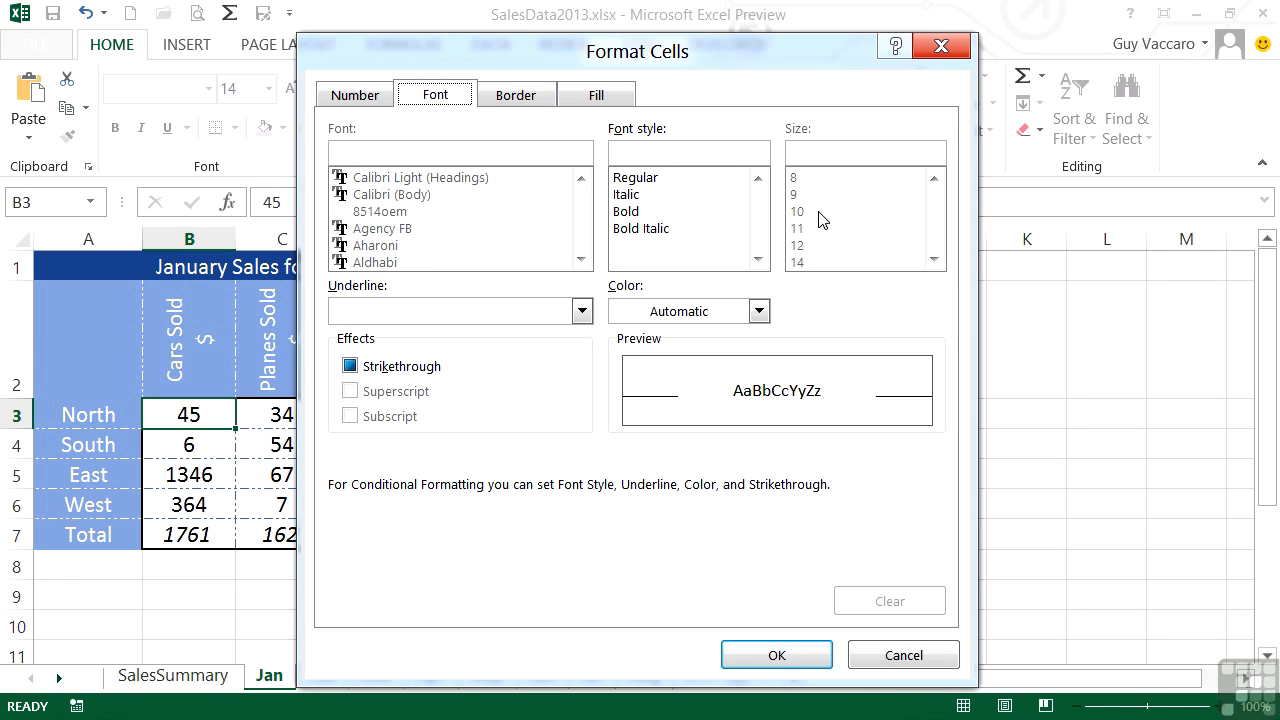
left_click(644, 212)
left_click(760, 311)
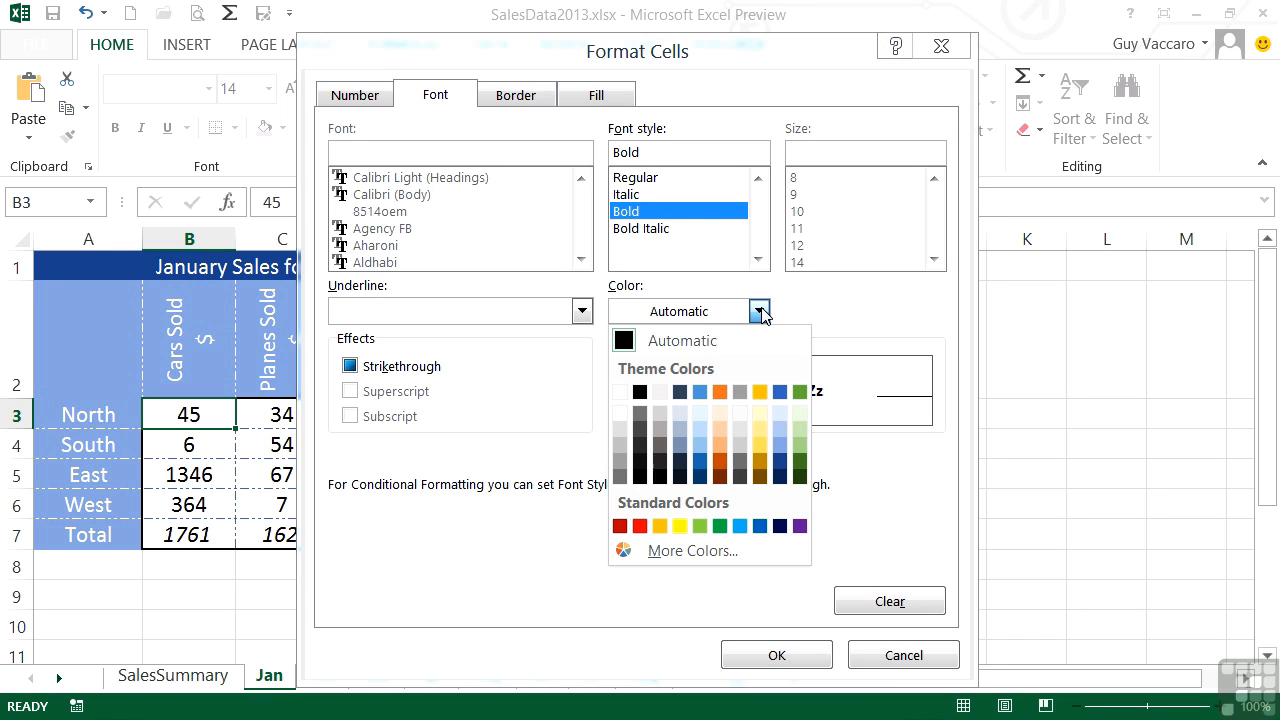
left_click(640, 526)
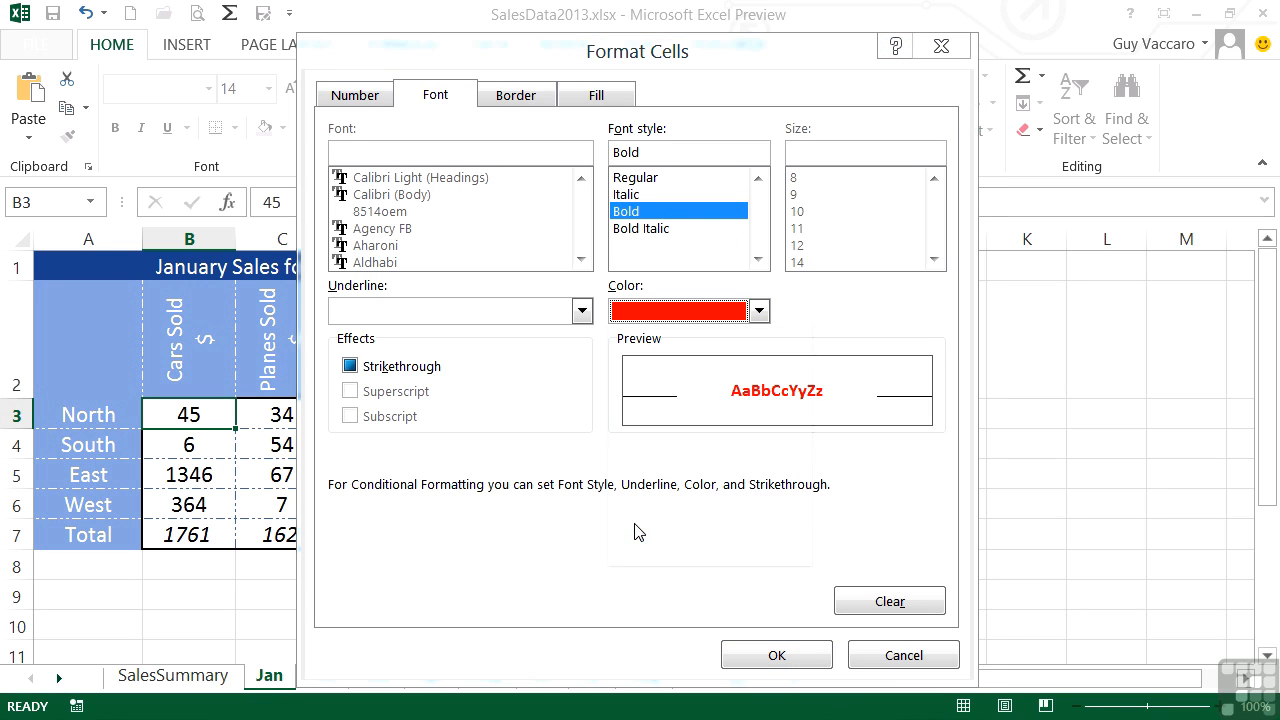
Step: Add a light yellow background fill to the custom format and apply the Greater Than rule to B3
left_click(515, 95)
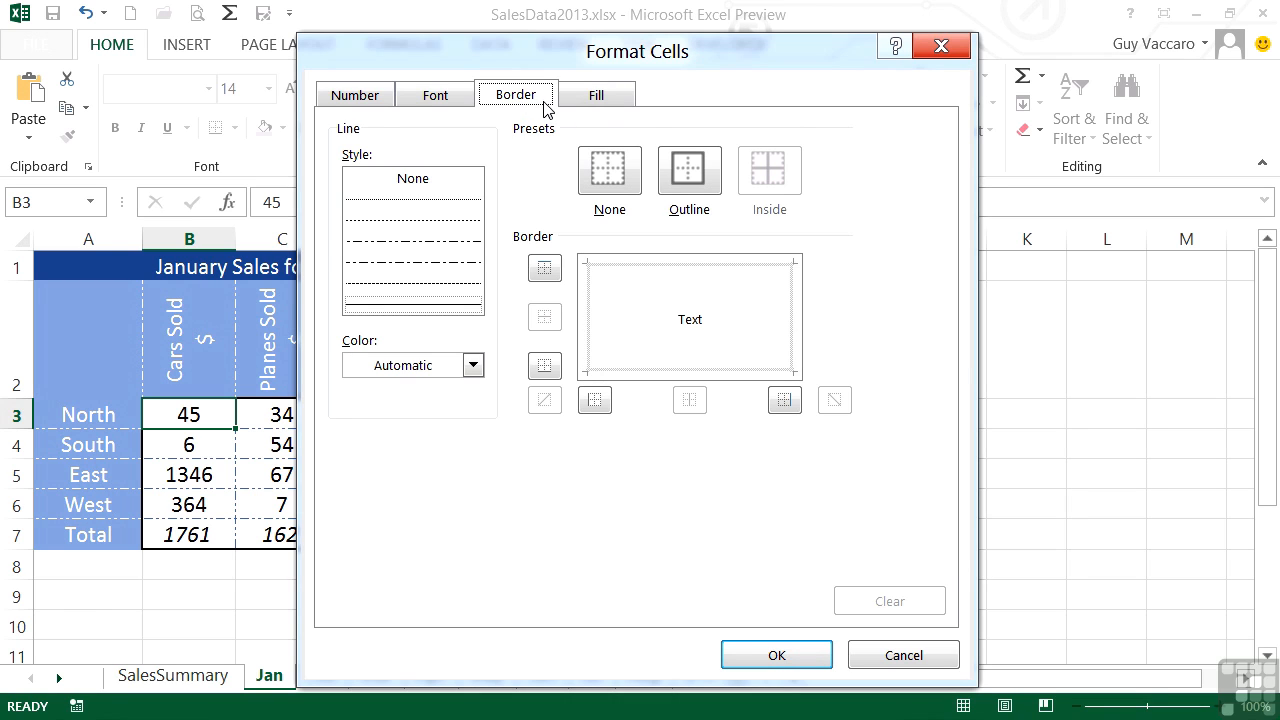
left_click(596, 100)
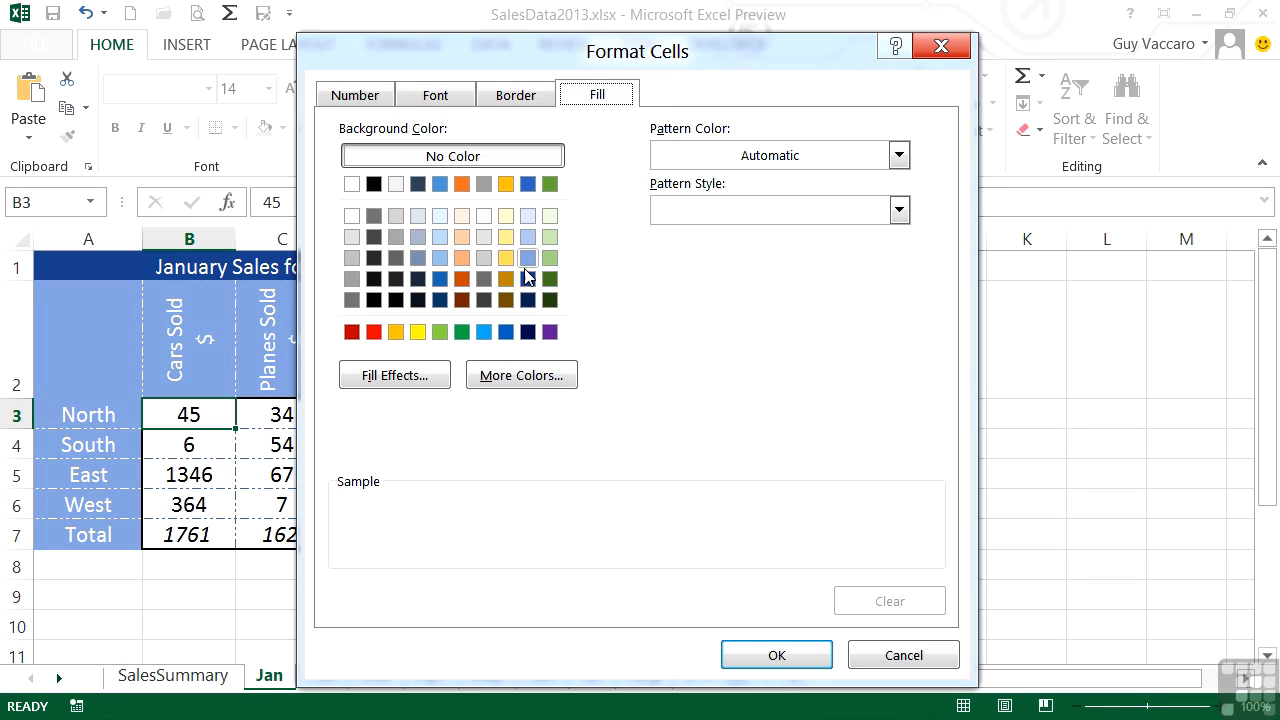
left_click(506, 237)
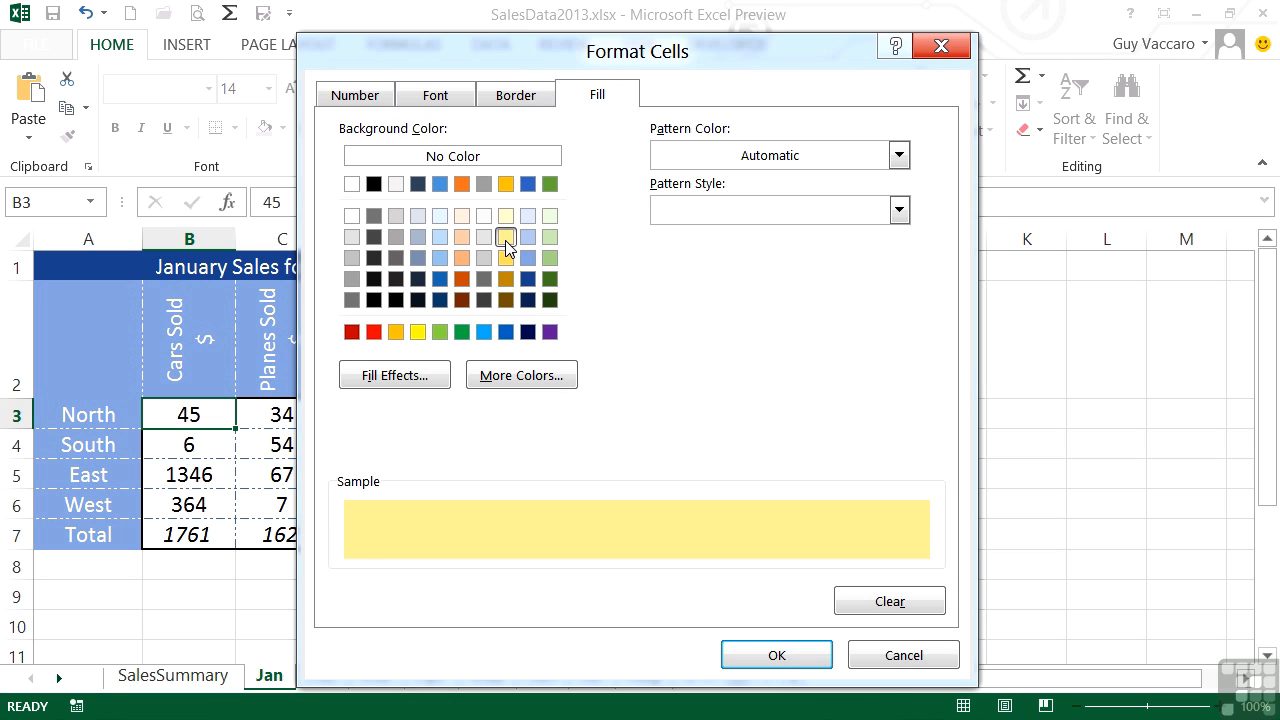
left_click(813, 657)
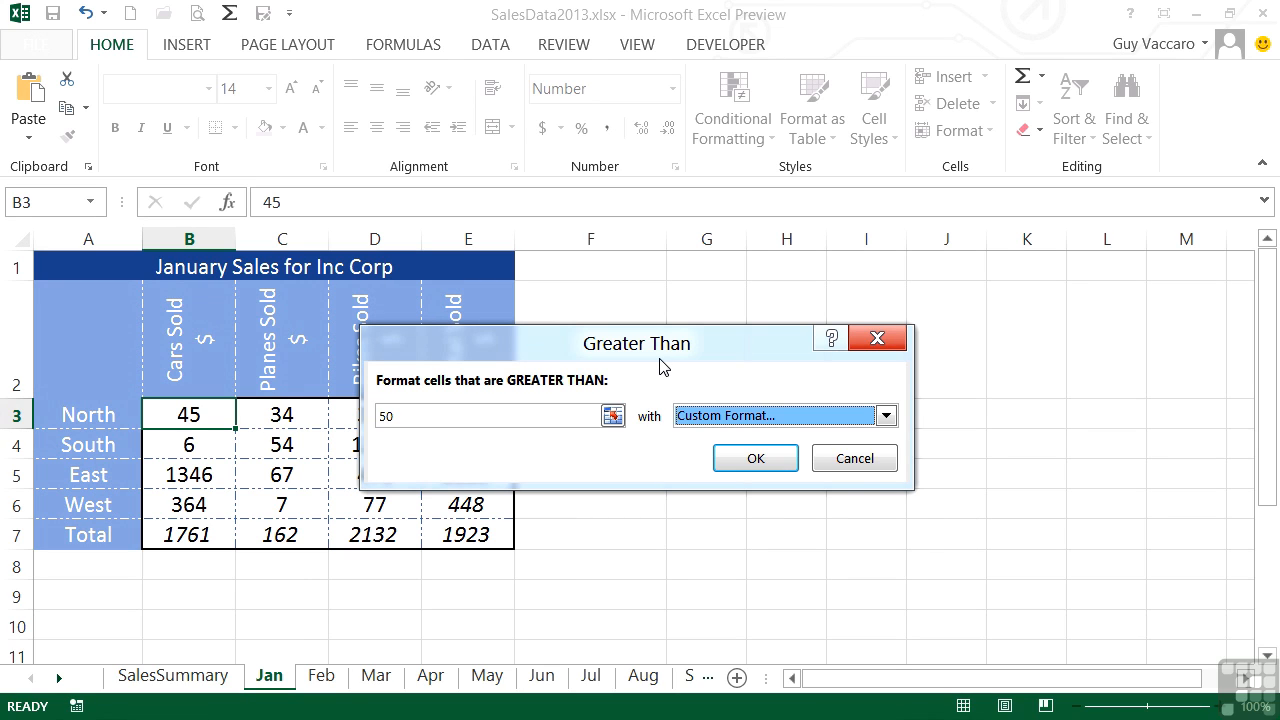
left_click(763, 460)
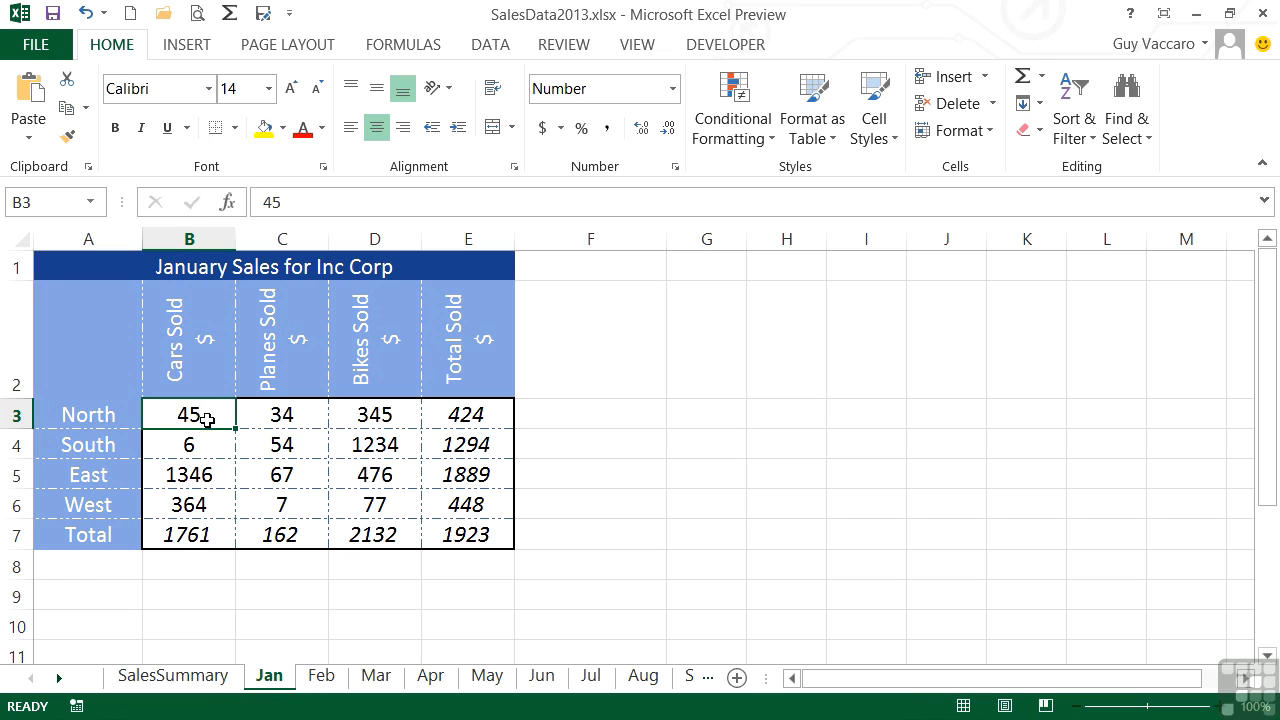
Step: Set cell B3 to 60 and copy its formatting onto the sales figures in B3:D6 with Format Painter
type("60")
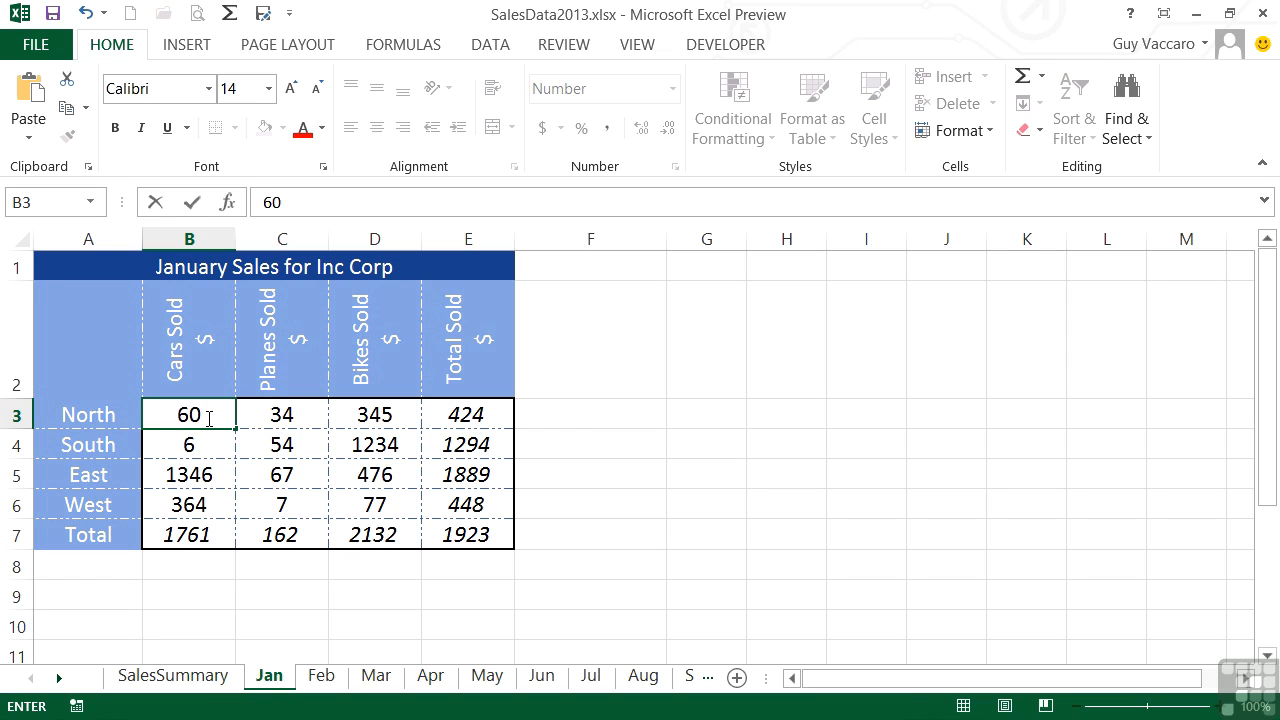
key("Return")
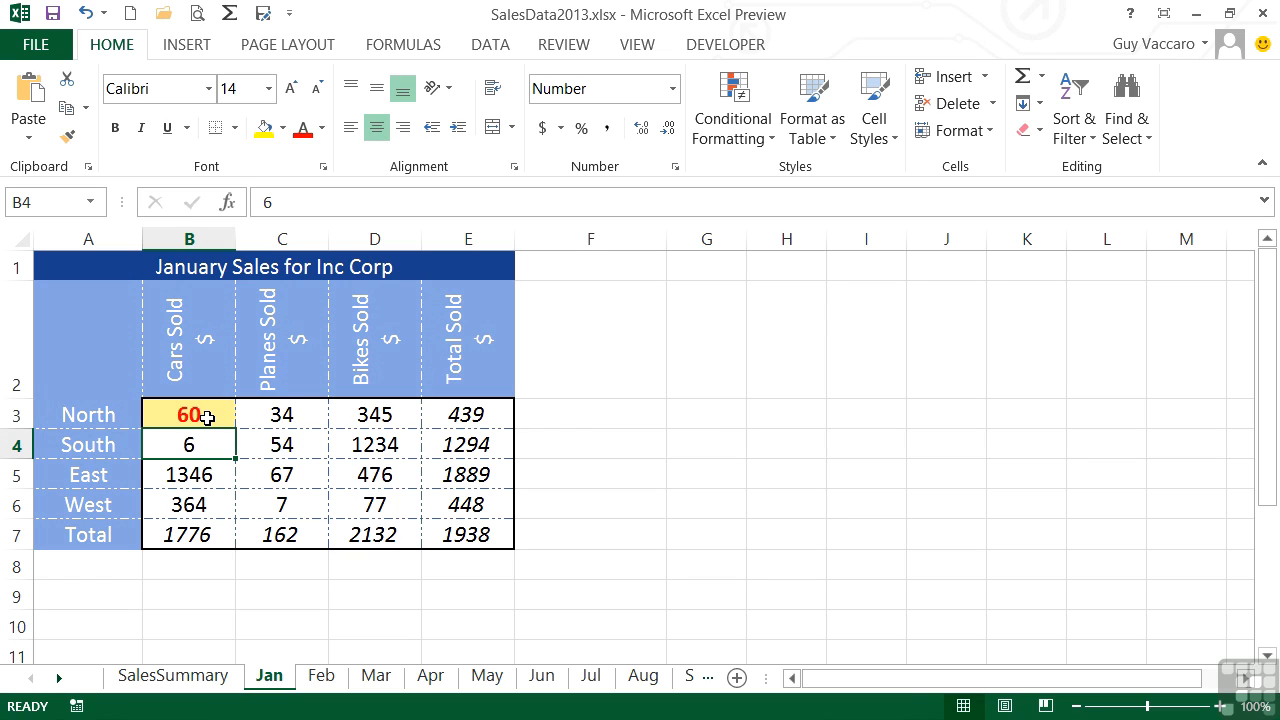
left_click(206, 417)
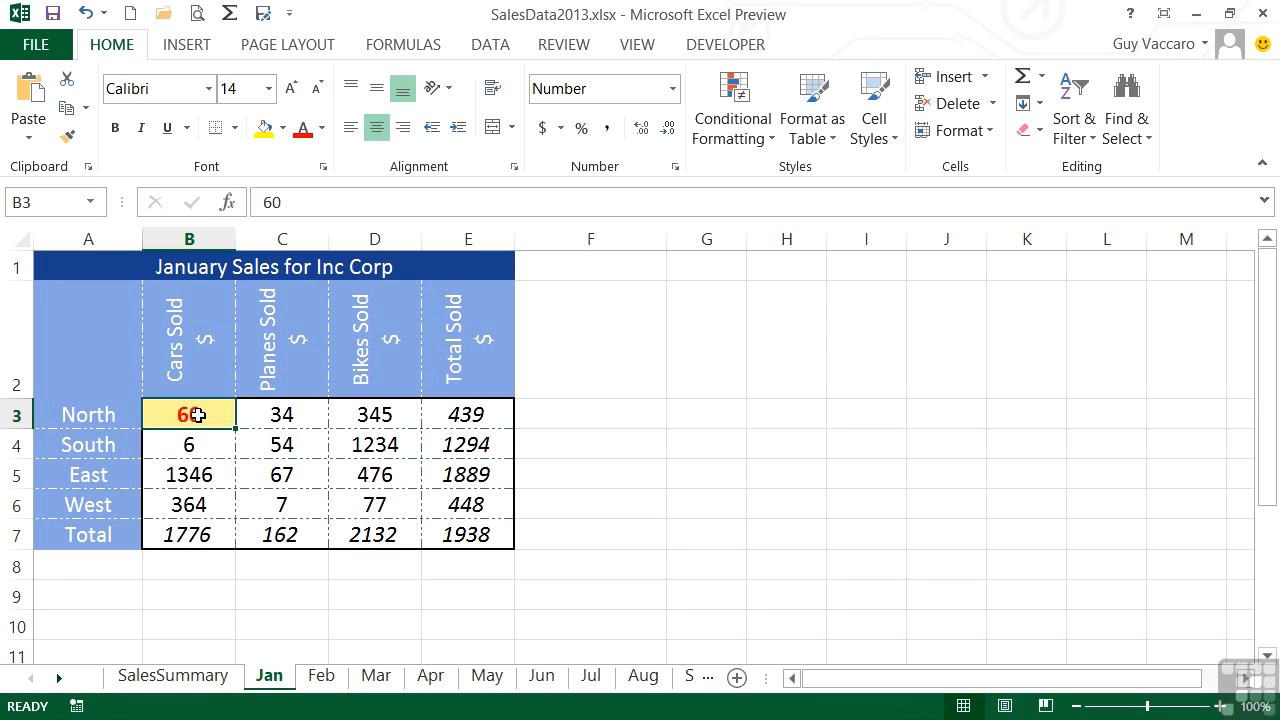
left_click(69, 137)
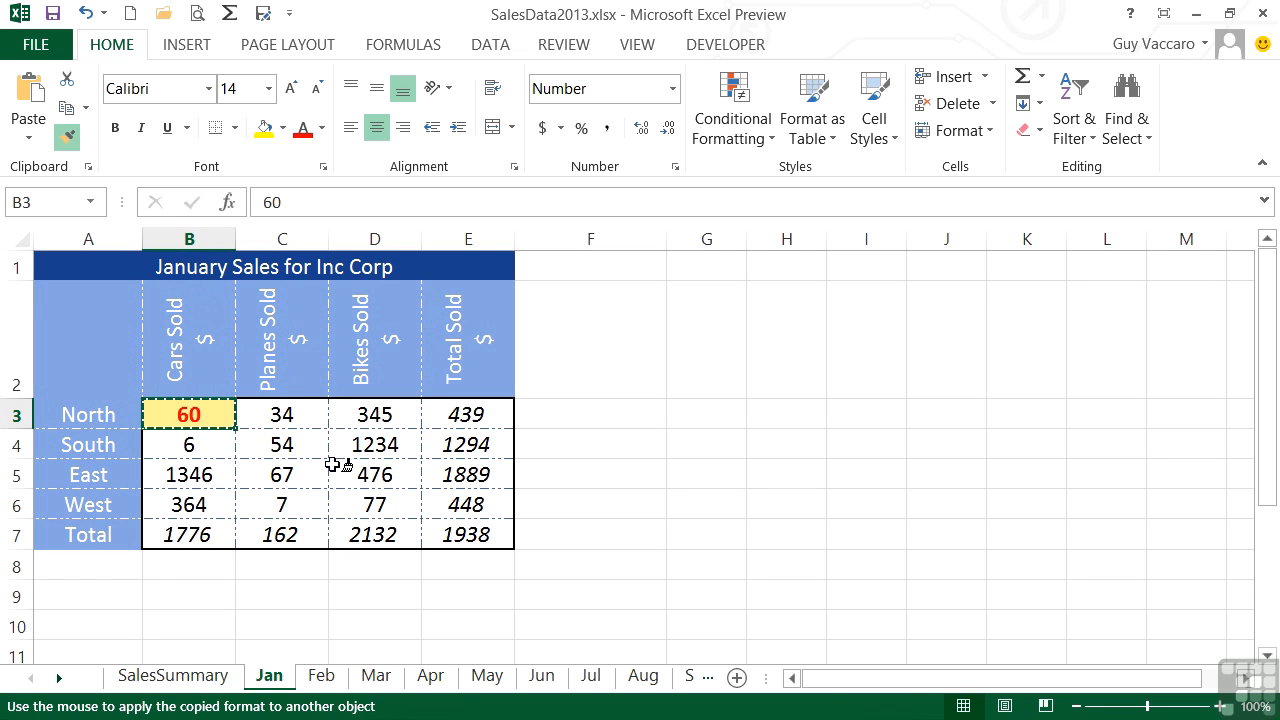
left_click(370, 504)
mouse_move(370, 504)
left_mouse_down()
mouse_move(297, 477)
mouse_move(318, 420)
mouse_move(216, 416)
left_mouse_up()
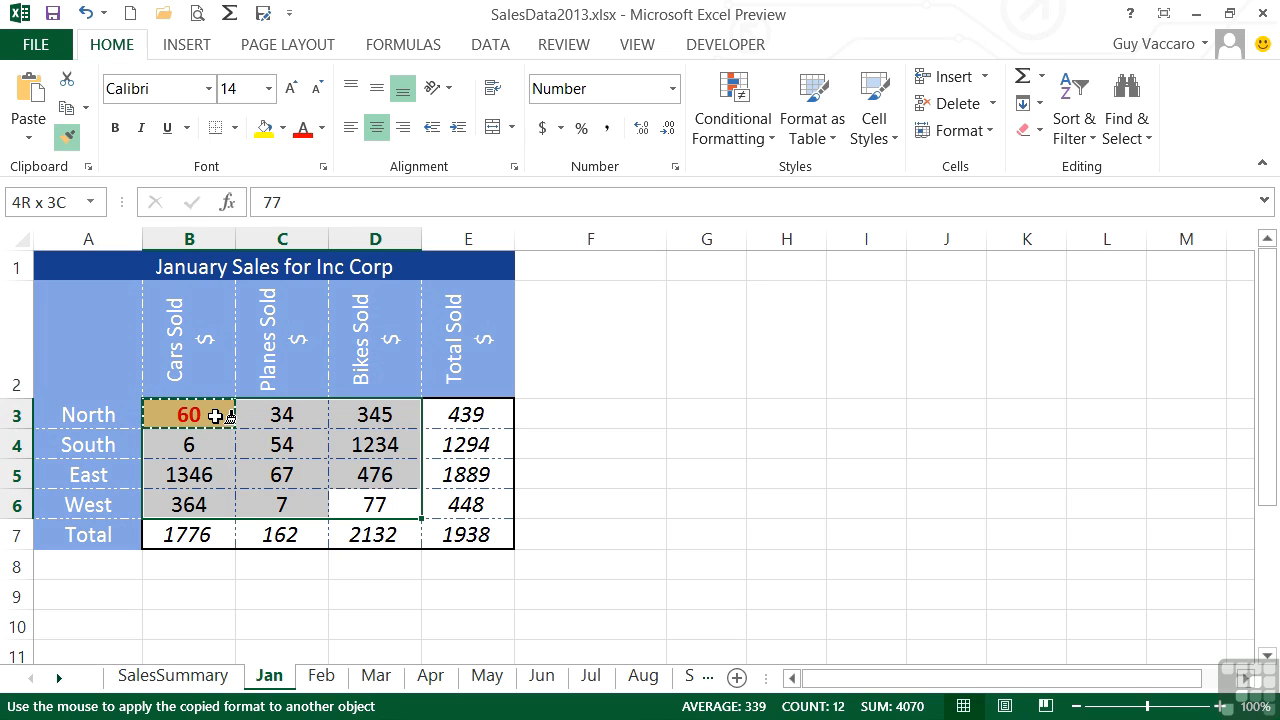
left_click_drag(215, 415, 214, 417)
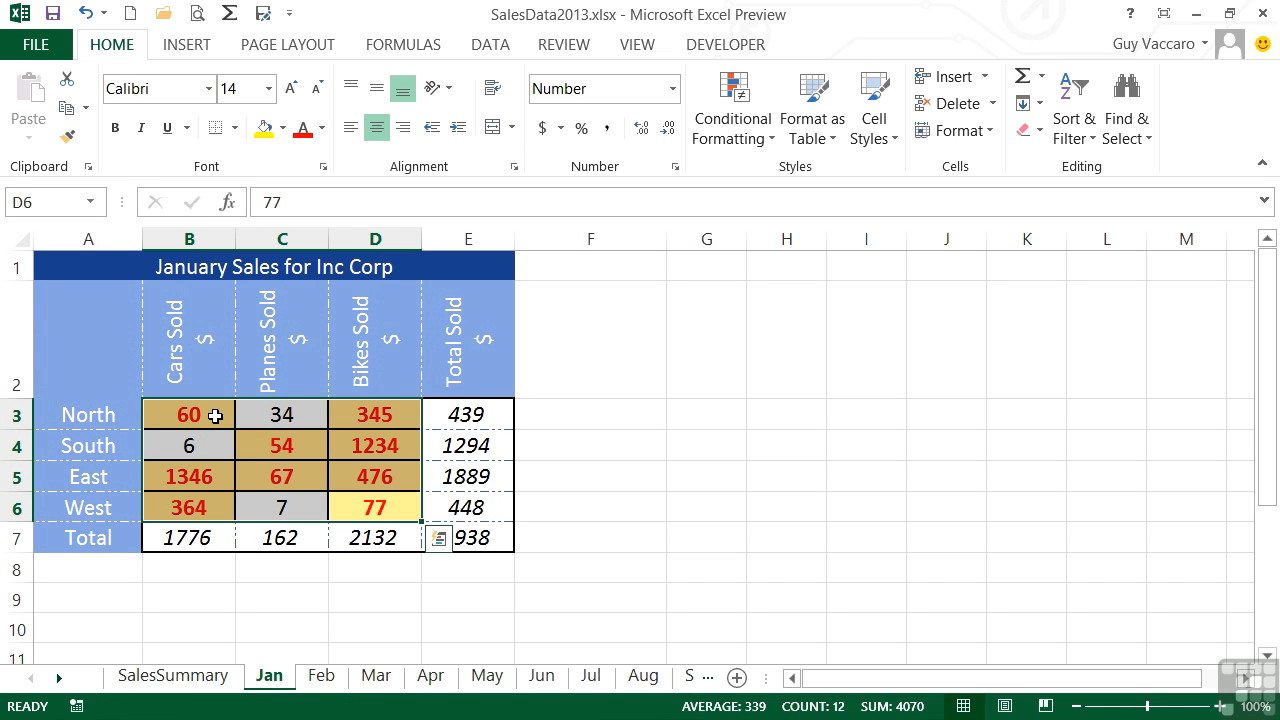
Step: Examine the individual sales cells in B3:D6 for the copied conditional formatting
left_click(215, 445)
left_click(282, 445)
left_click(375, 415)
left_click(375, 445)
left_click(376, 474)
left_click(373, 505)
left_click(360, 478)
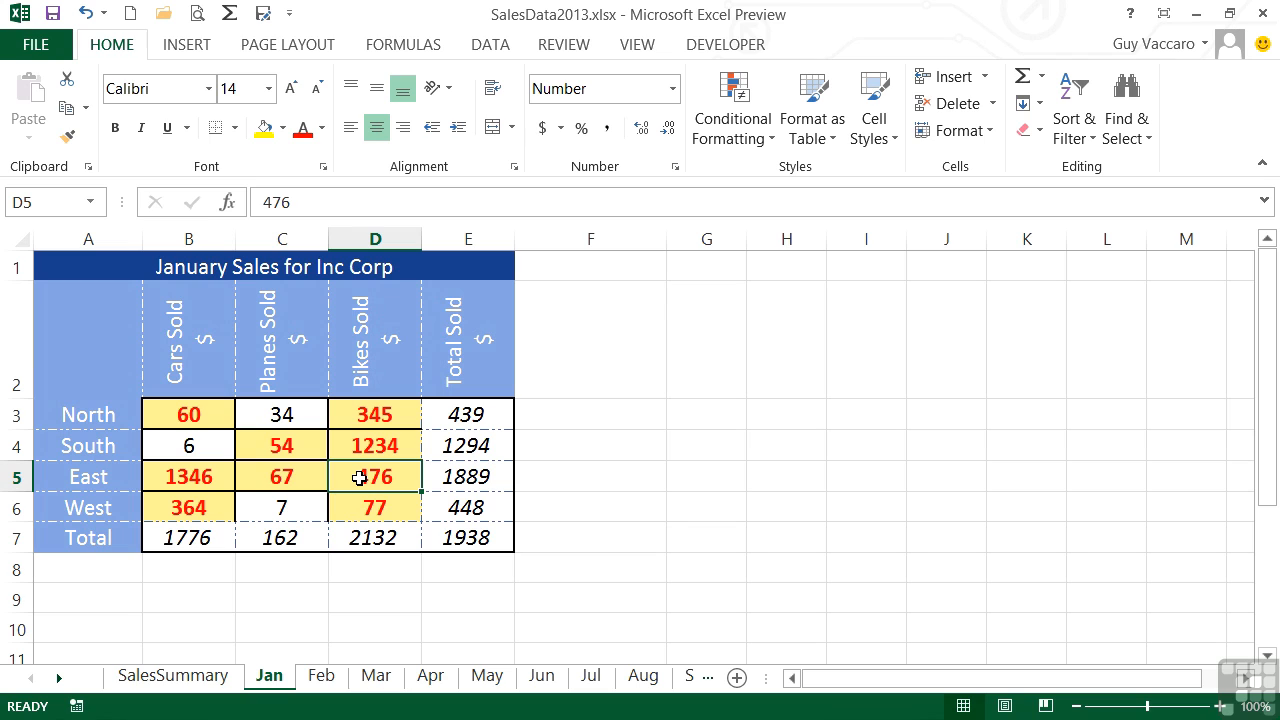
Step: Set South's Planes Sold value in C4 to 49
left_click(305, 451)
type("49")
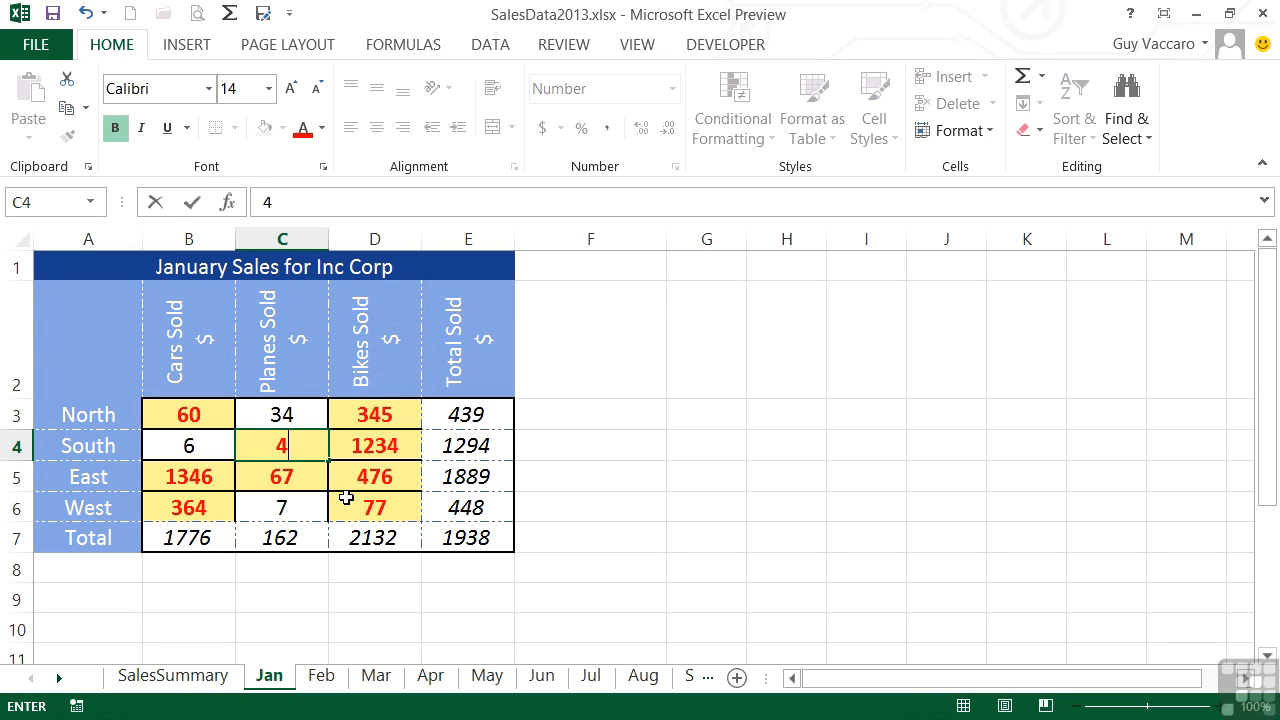
key("Return")
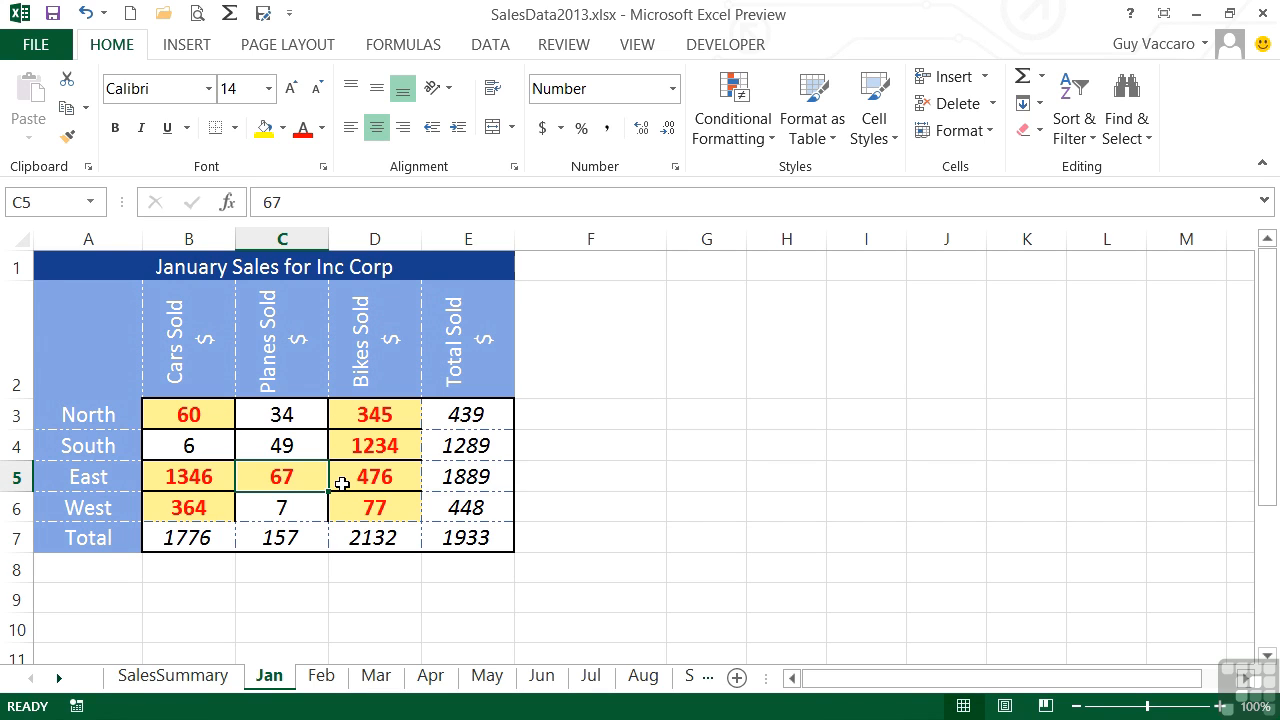
Step: Start a Less Than highlight rule on the sales figures in B3:D6 with 10 as the threshold
left_click(200, 414)
left_click_drag(240, 415, 373, 503)
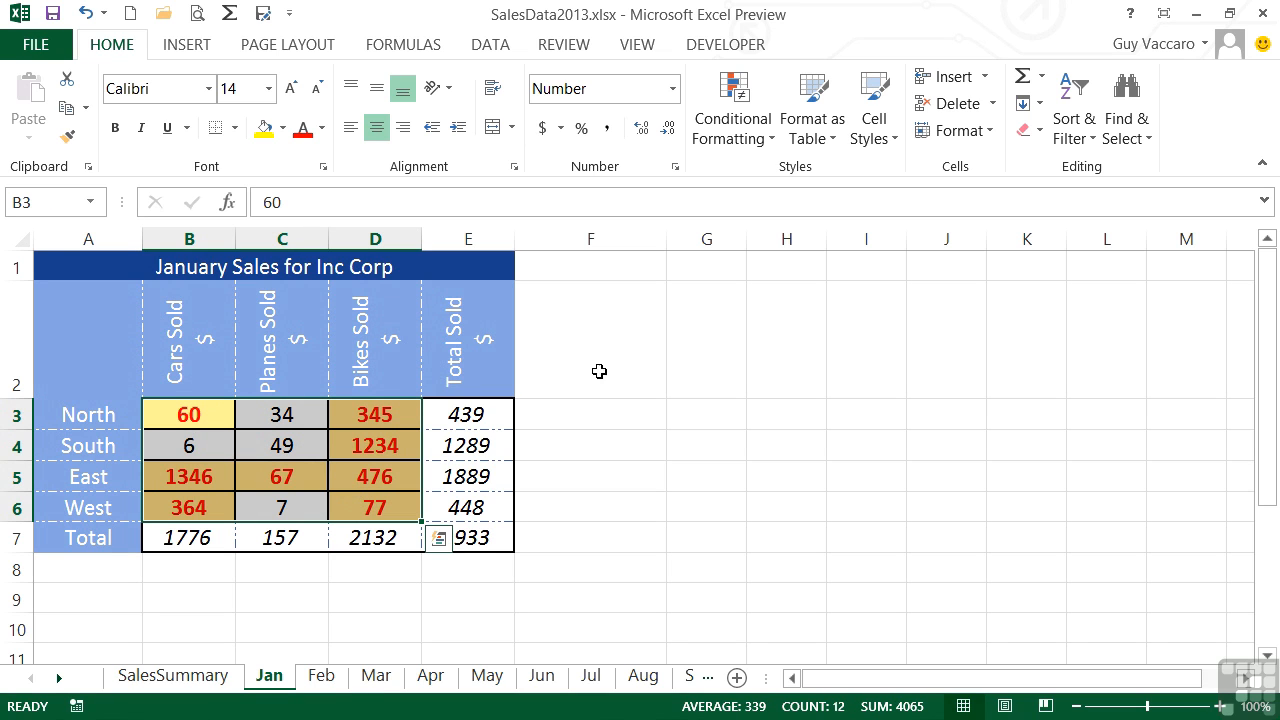
left_click(766, 140)
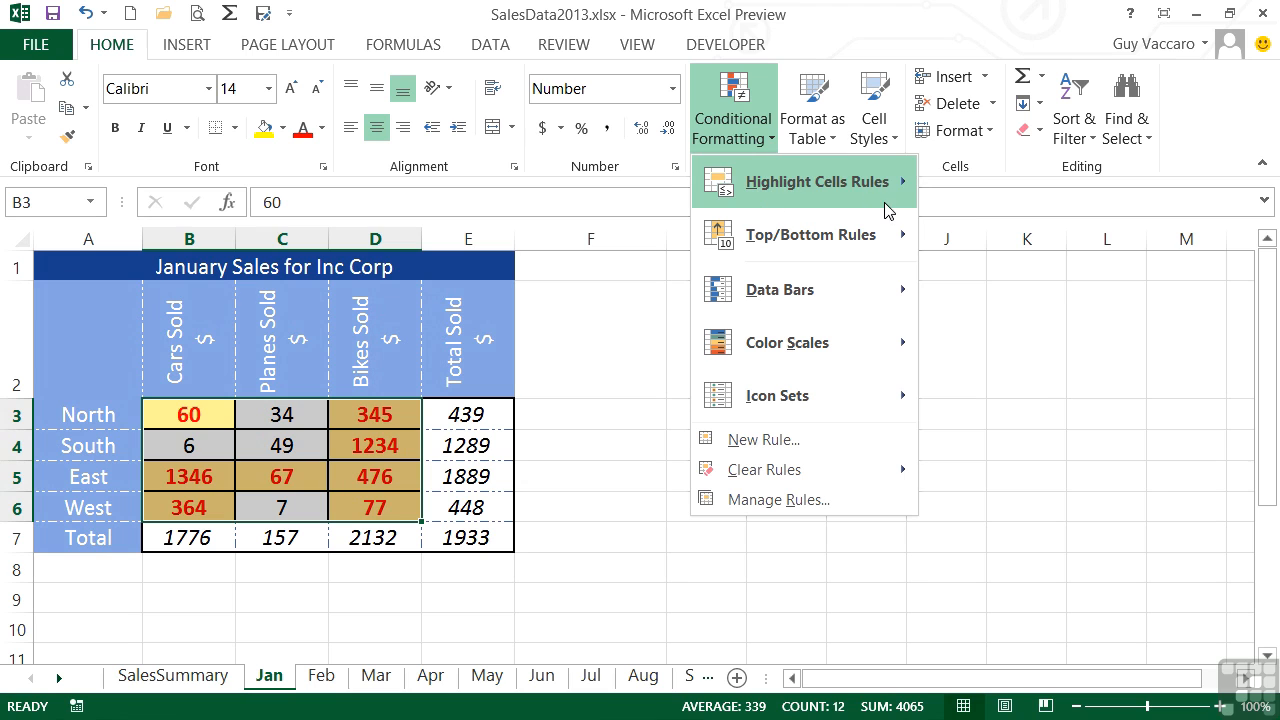
mouse_move(880, 200)
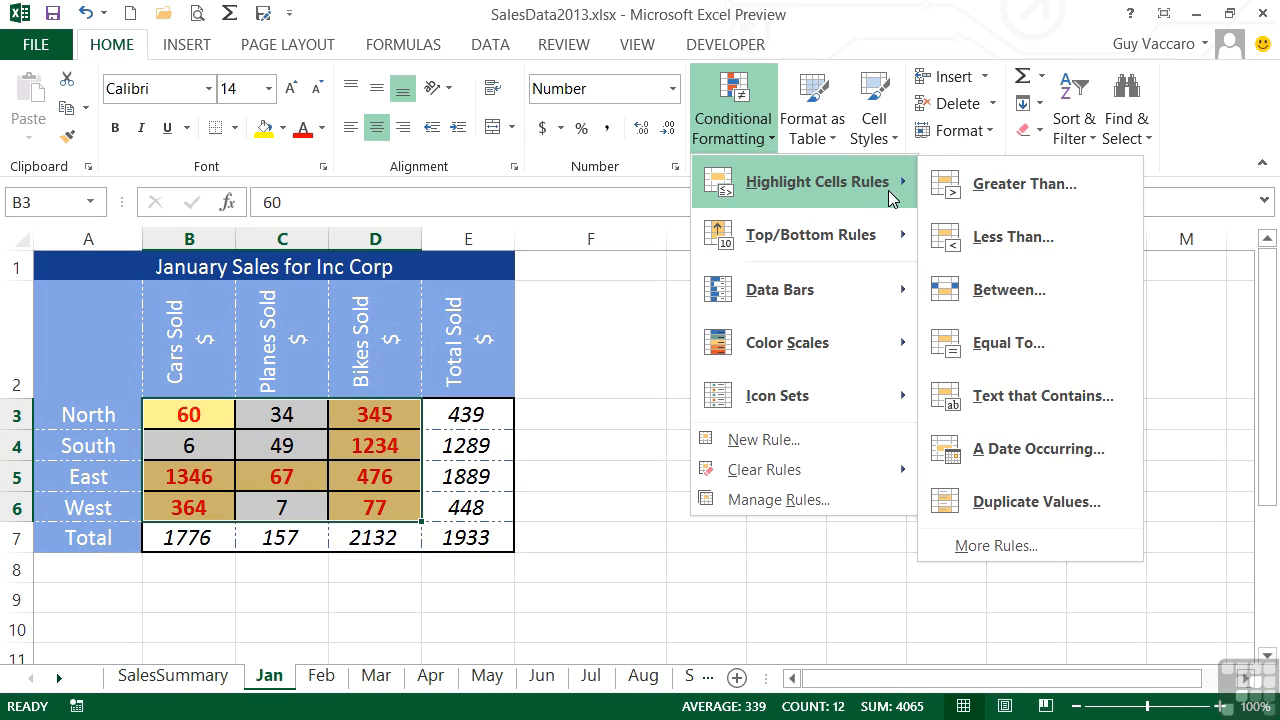
left_click(1013, 237)
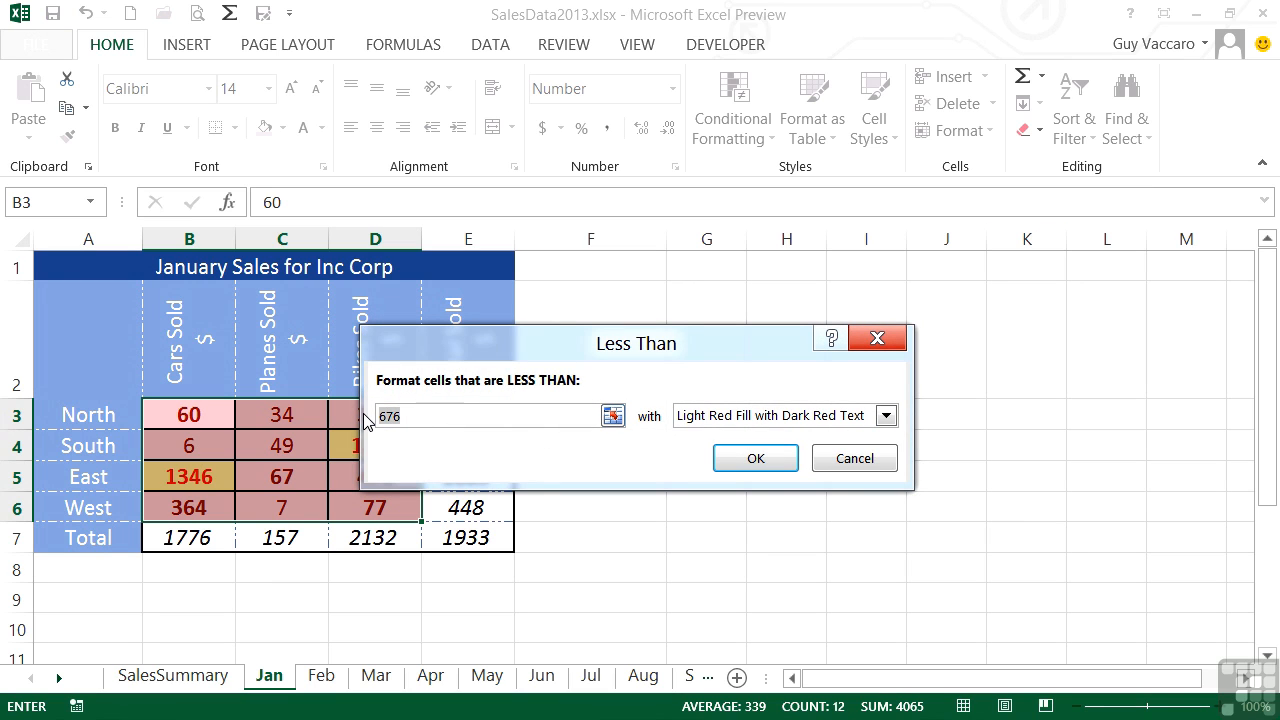
type("10")
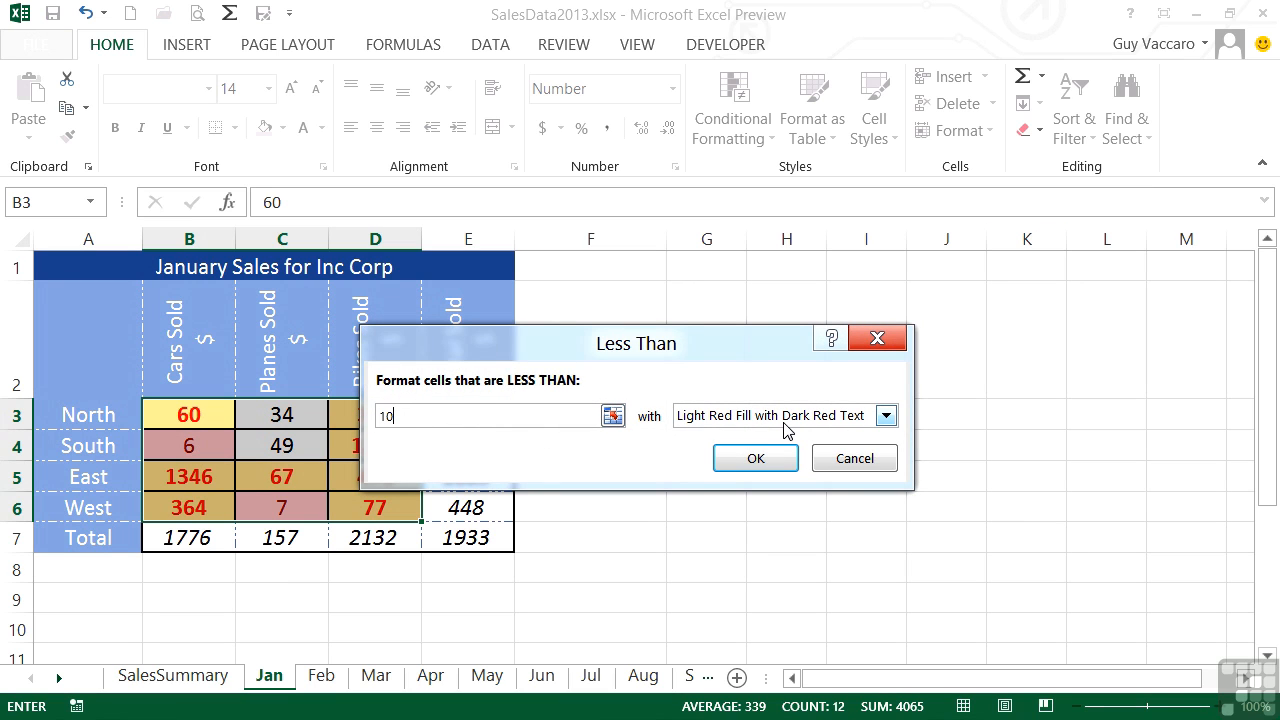
Step: Give the Less Than rule a custom format with purple fill and white text, and apply it
left_click(886, 417)
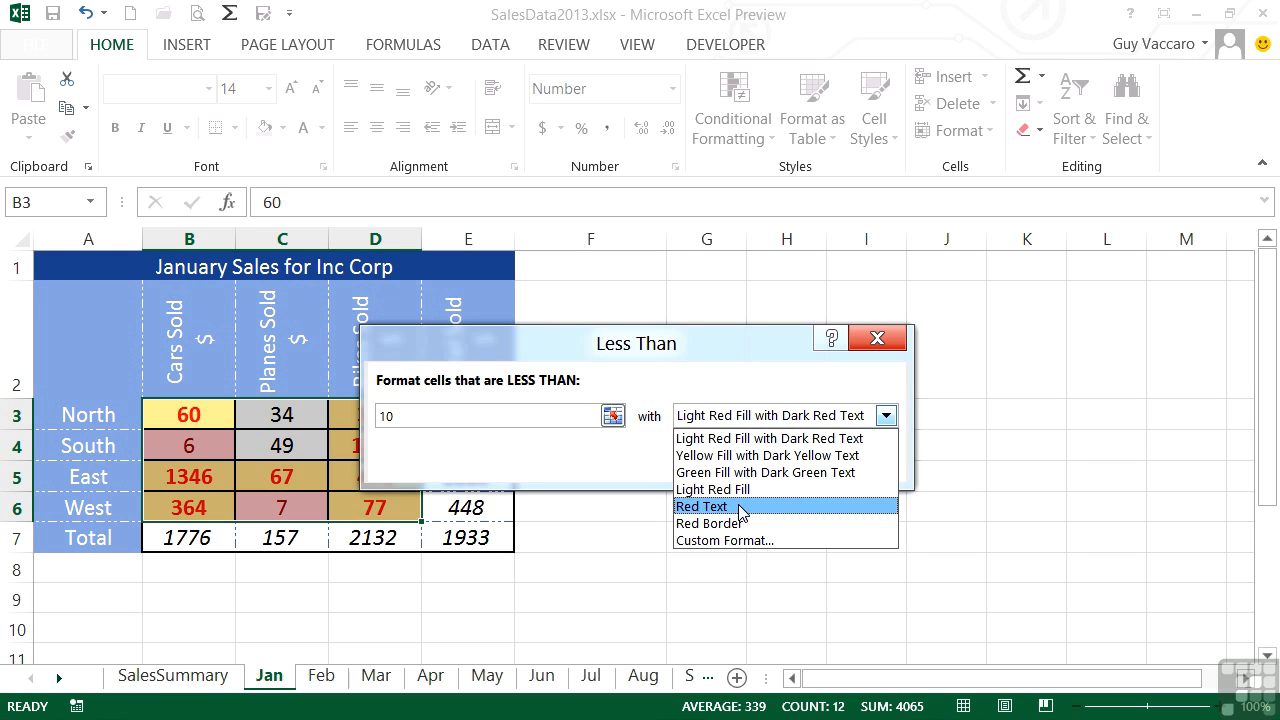
left_click(775, 541)
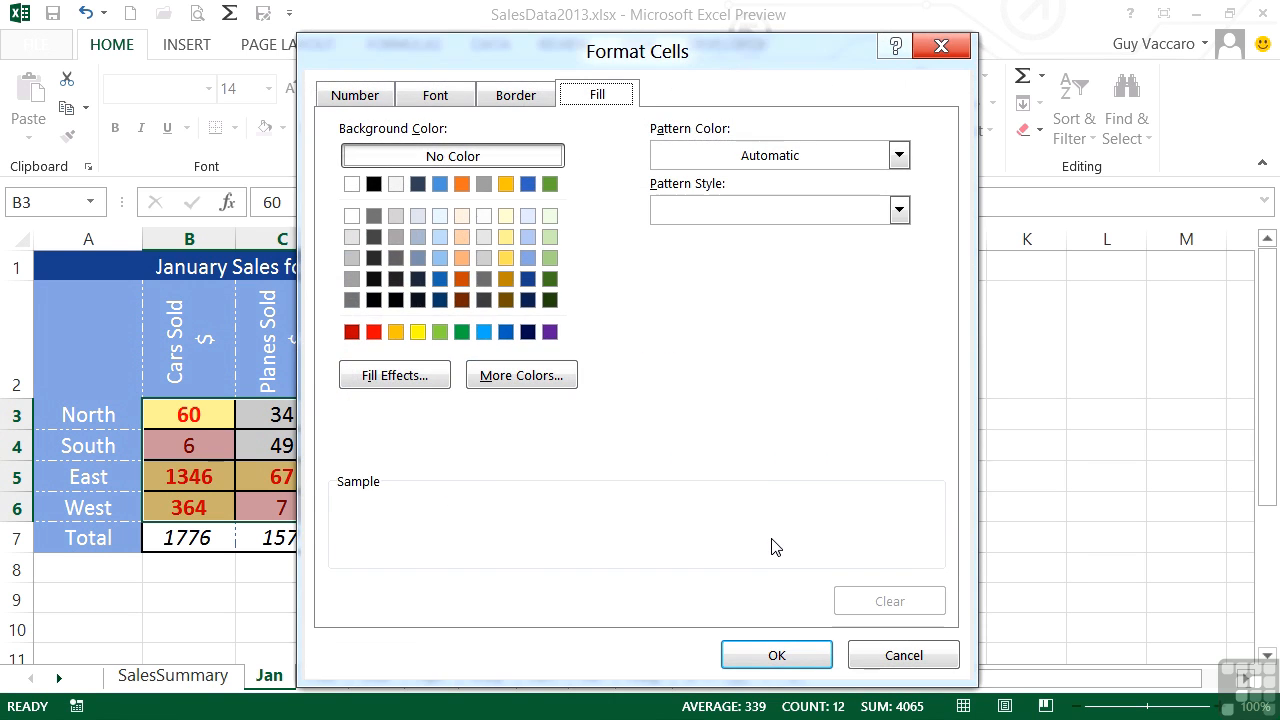
left_click(552, 333)
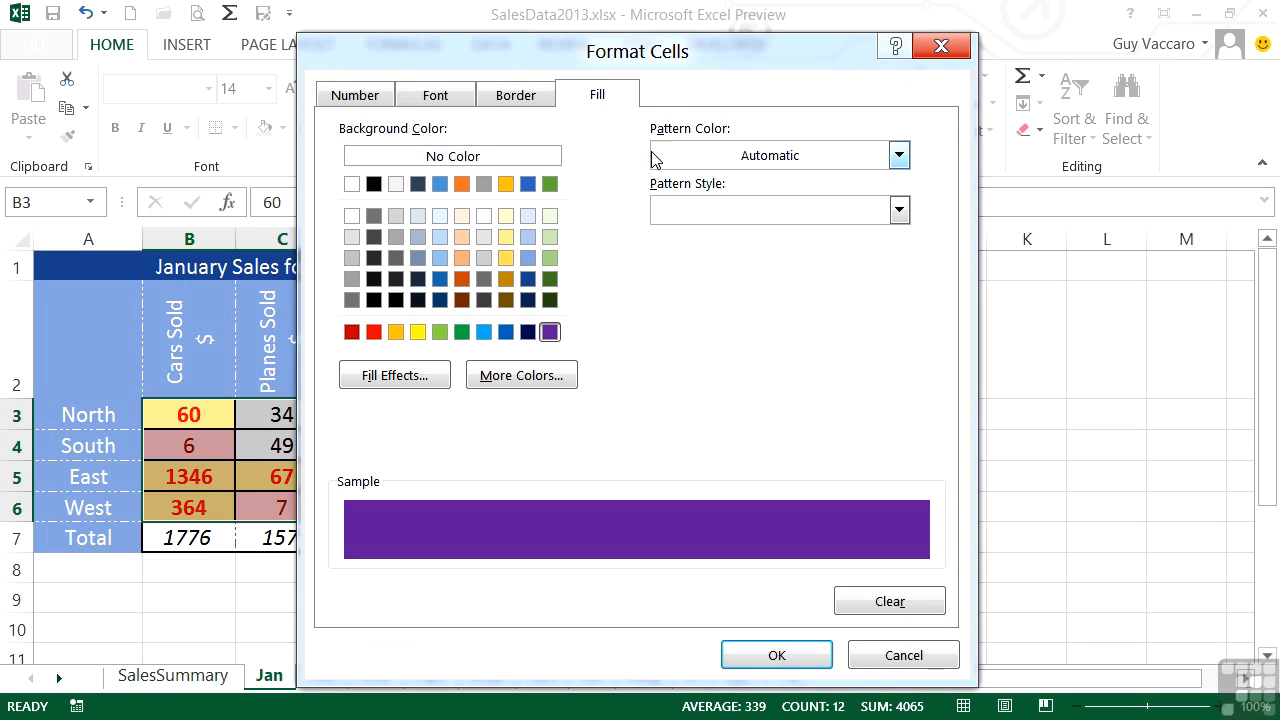
left_click(435, 95)
left_click(758, 311)
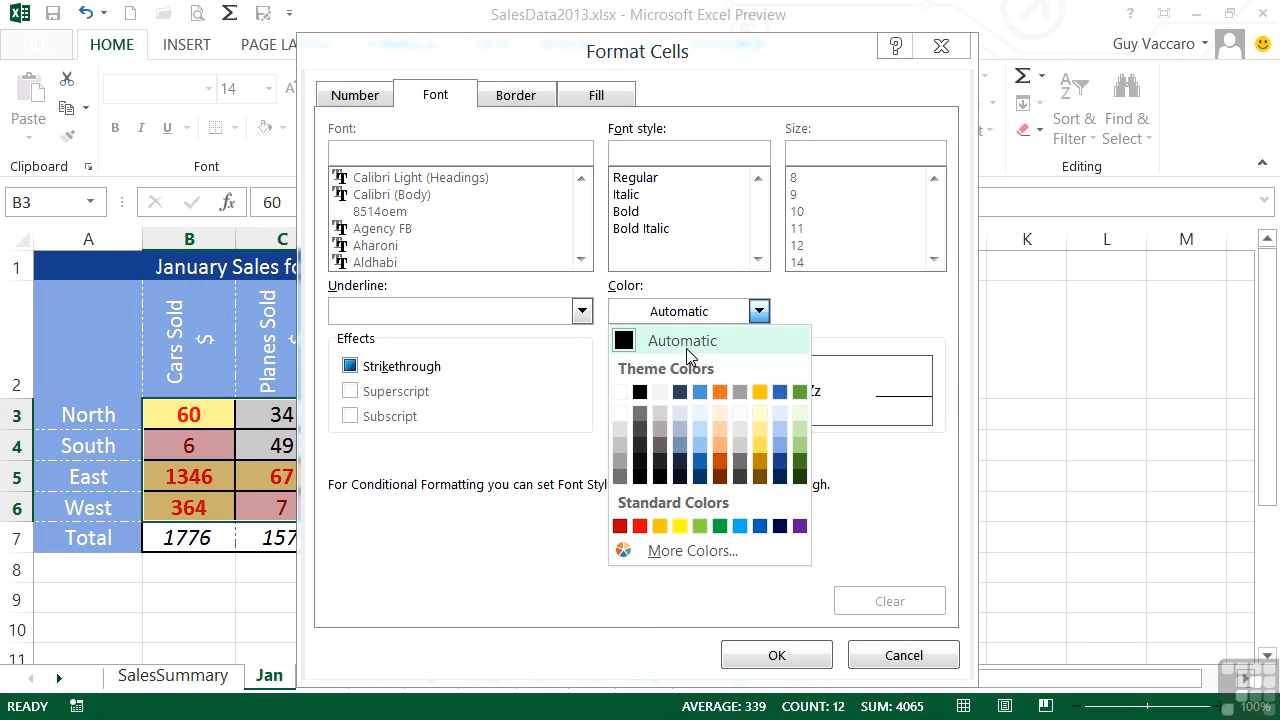
left_click(627, 393)
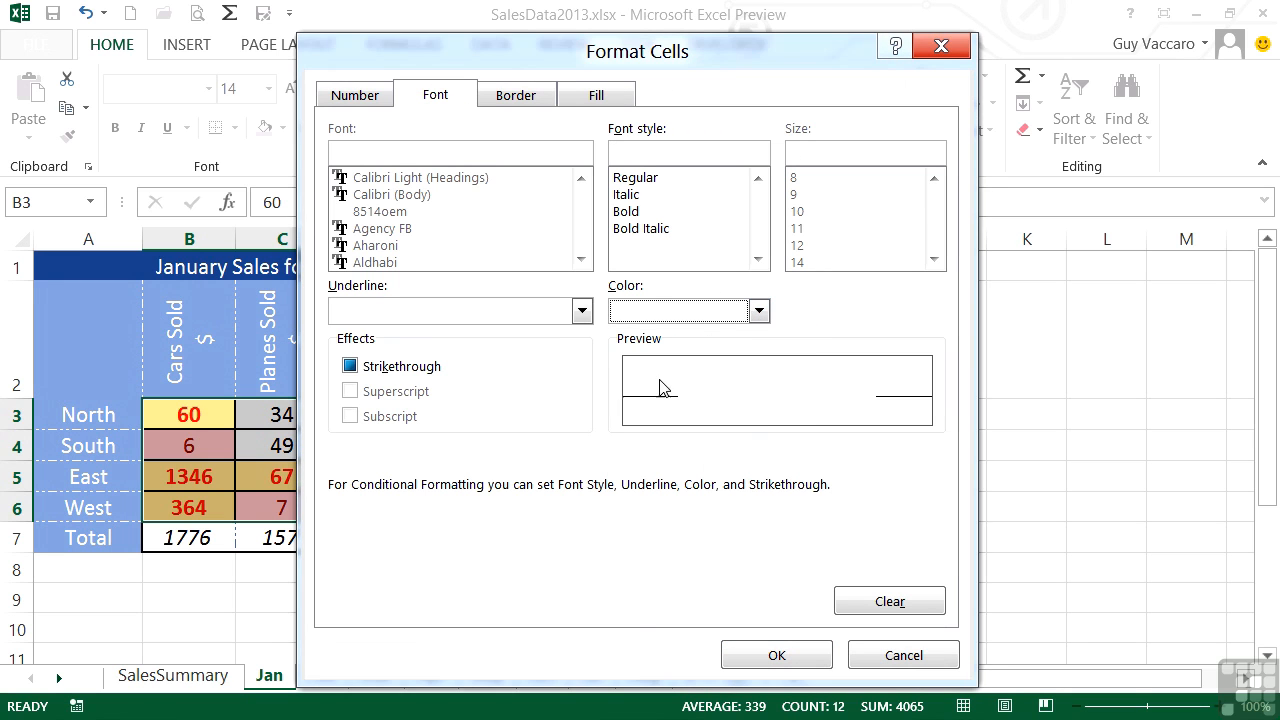
left_click(781, 660)
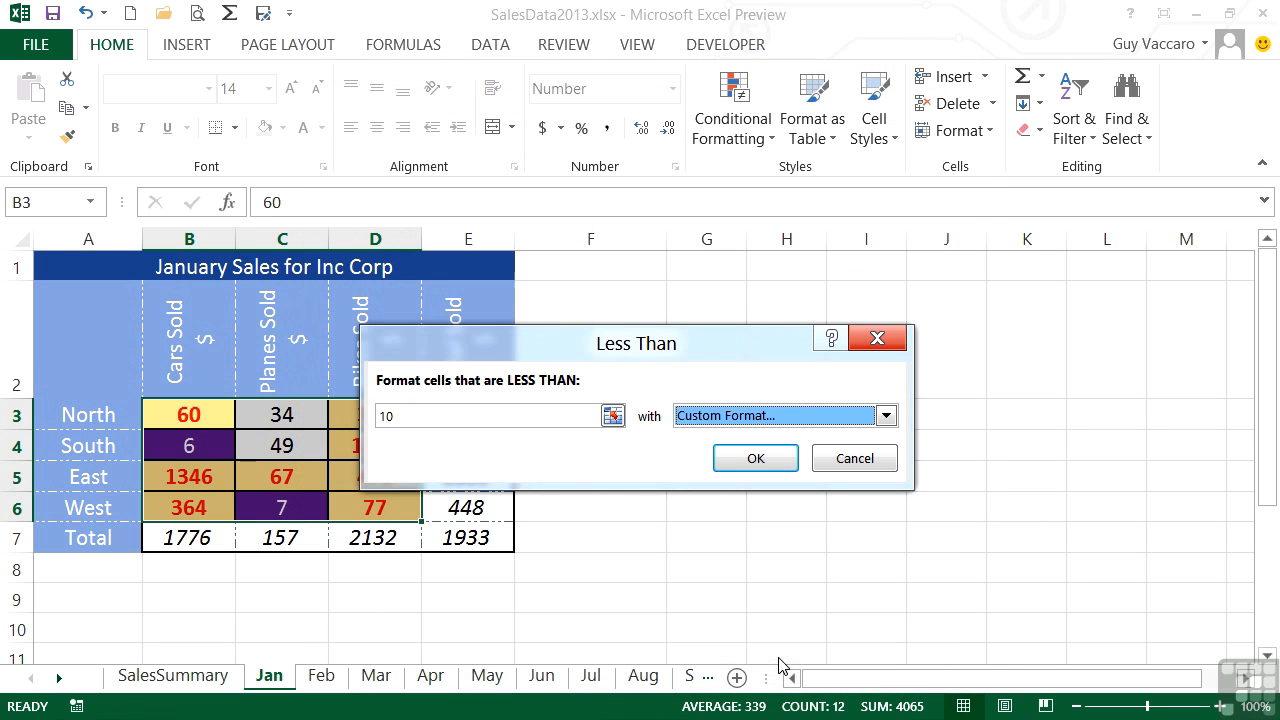
left_click(756, 459)
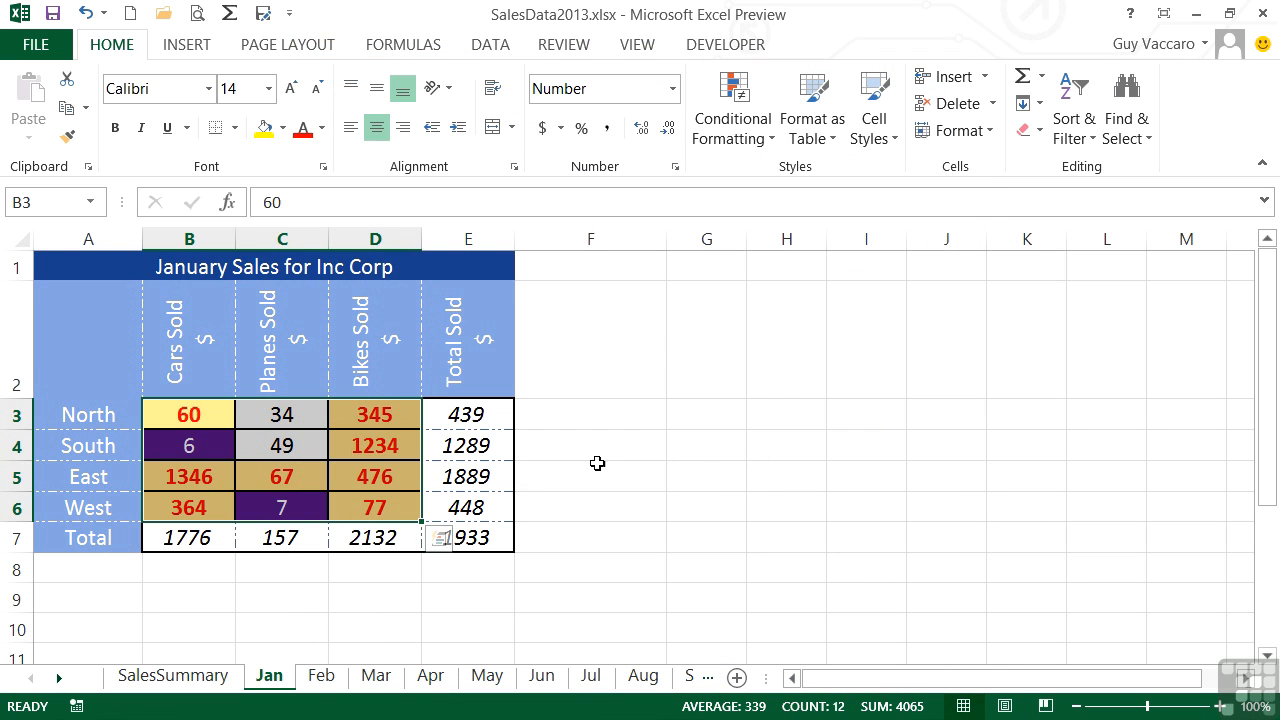
Step: Select West's Planes Sold cell C6 and open the Highlight Cells Rules choices
left_click(304, 502)
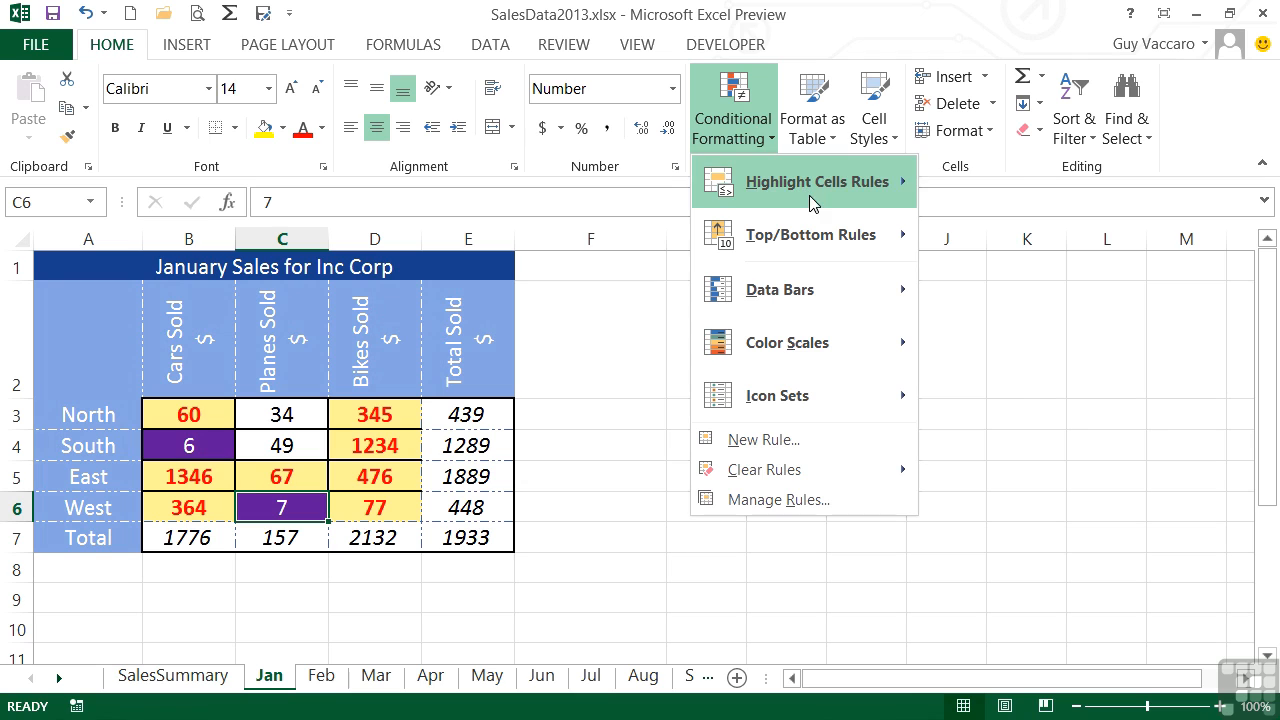
mouse_move(833, 186)
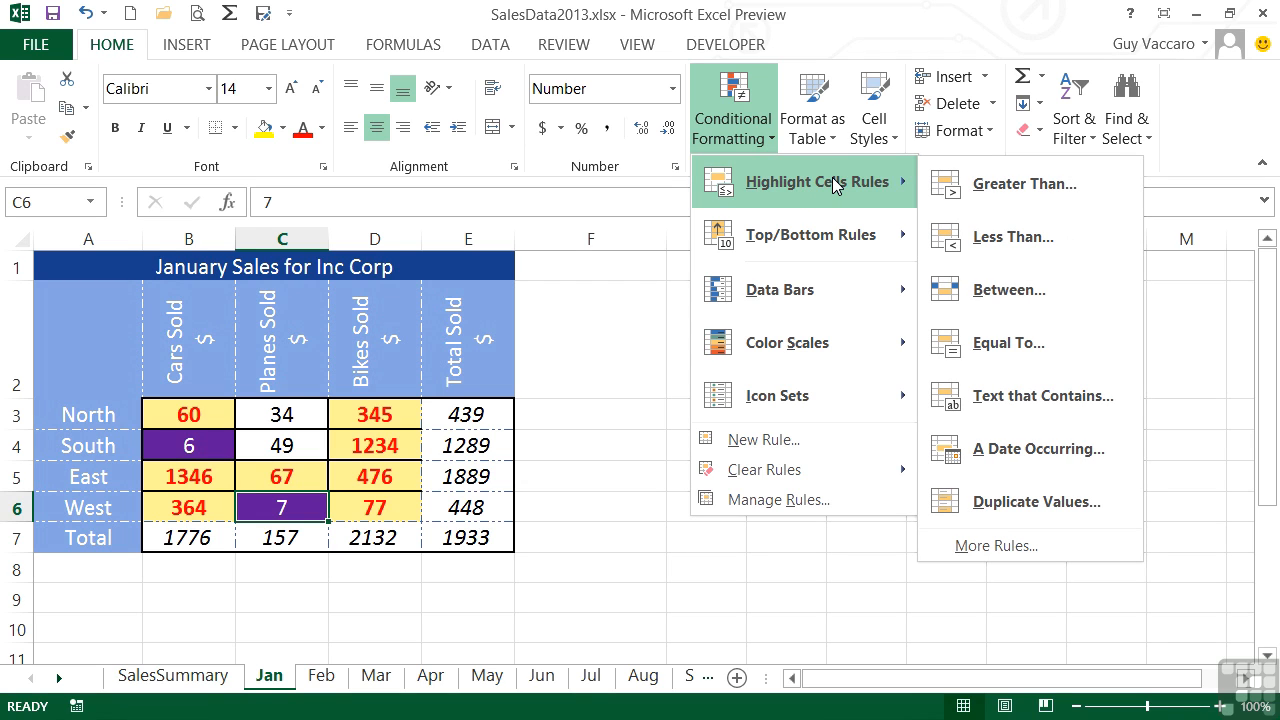